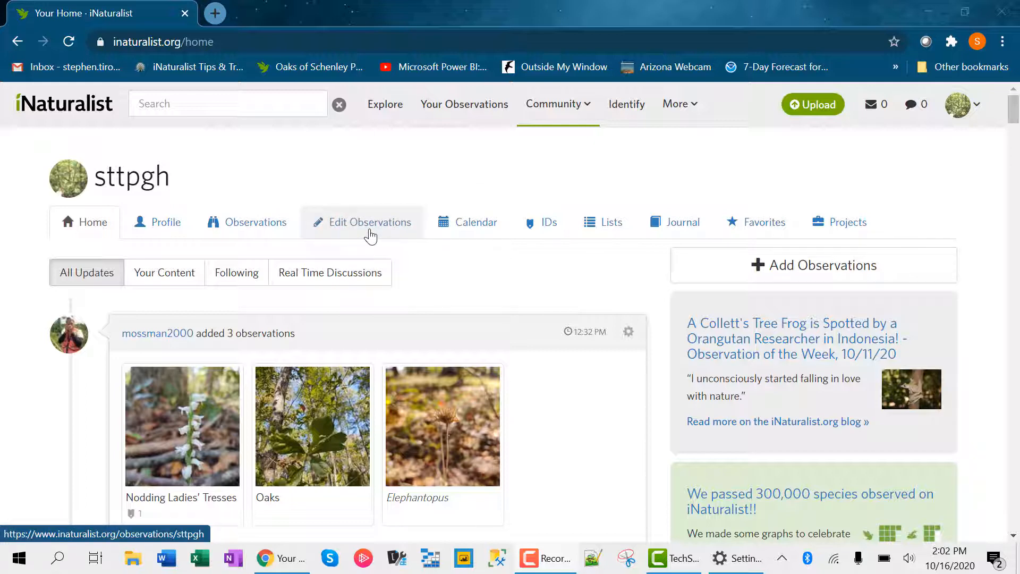
Step: Go to the Edit Observations page and select all listed observations in batch editing mode
mouse_move(958, 105)
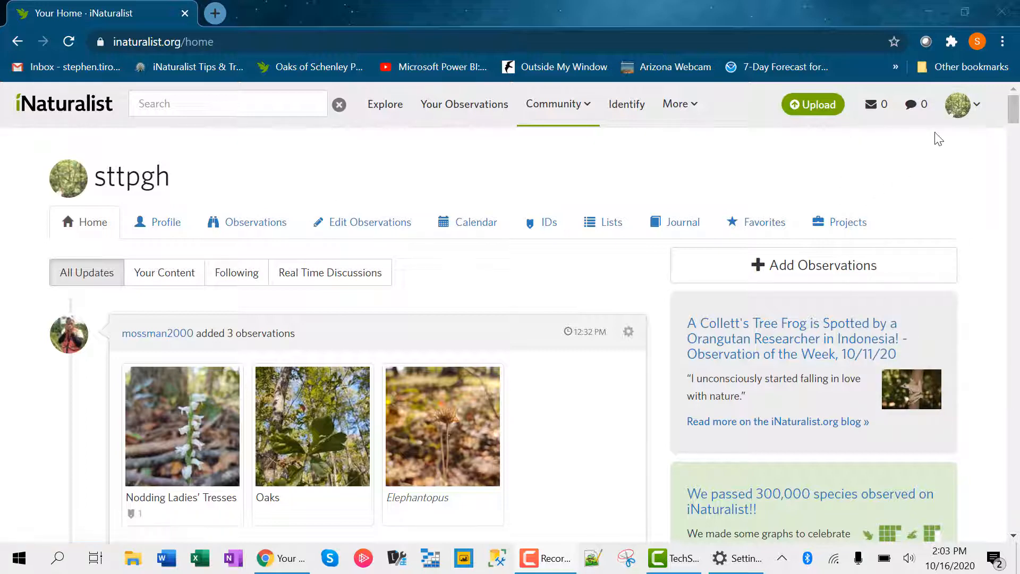
click(353, 227)
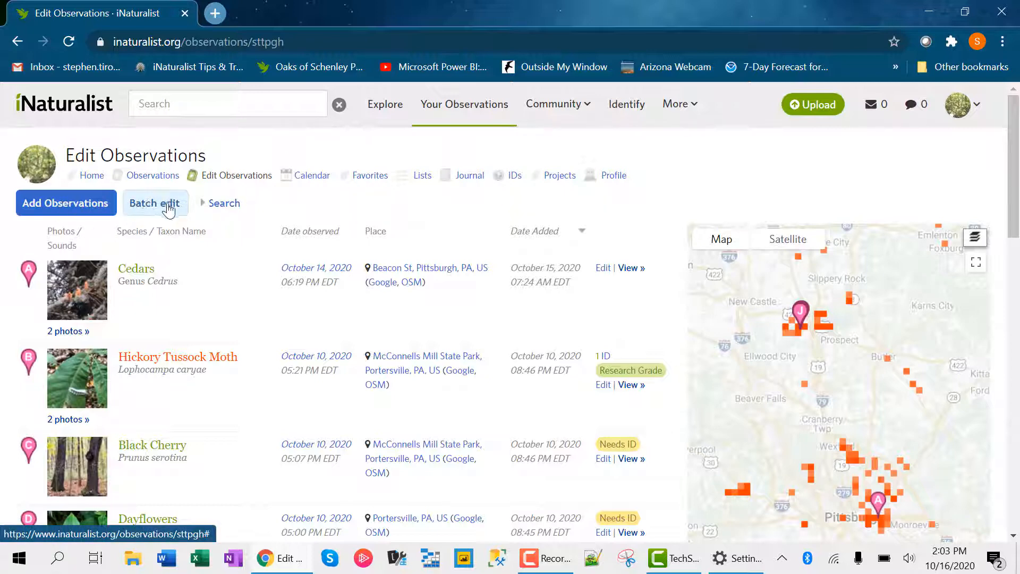
click(143, 206)
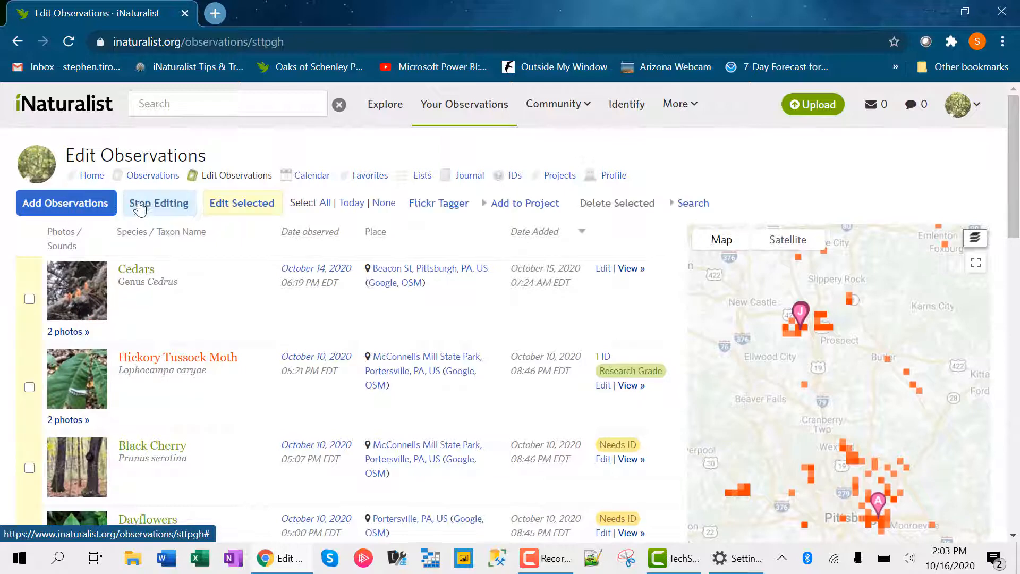
click(325, 203)
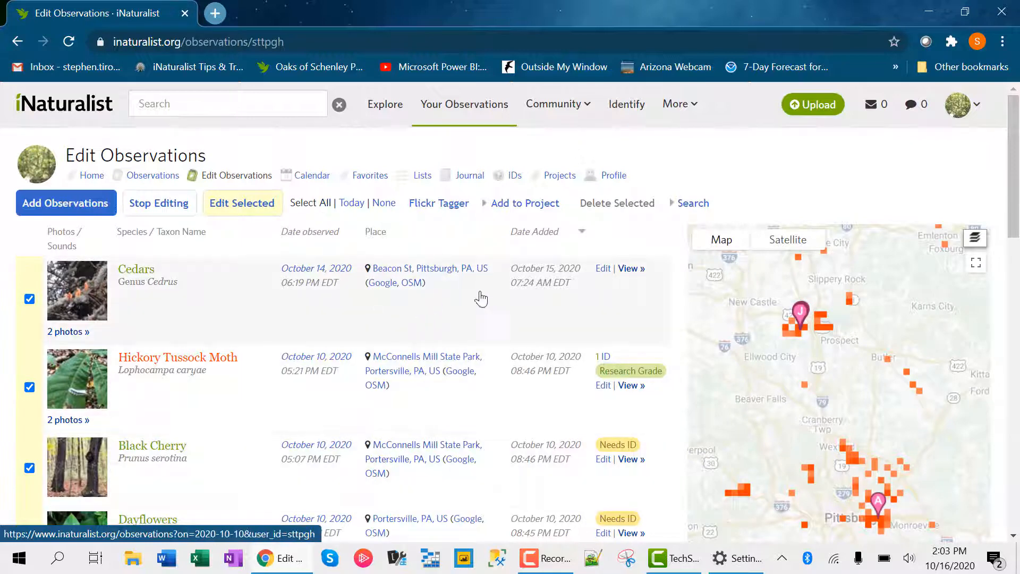
Step: Try to add the selected observations to the Pennsylvania Master Naturalist project and look through the resulting report
click(520, 206)
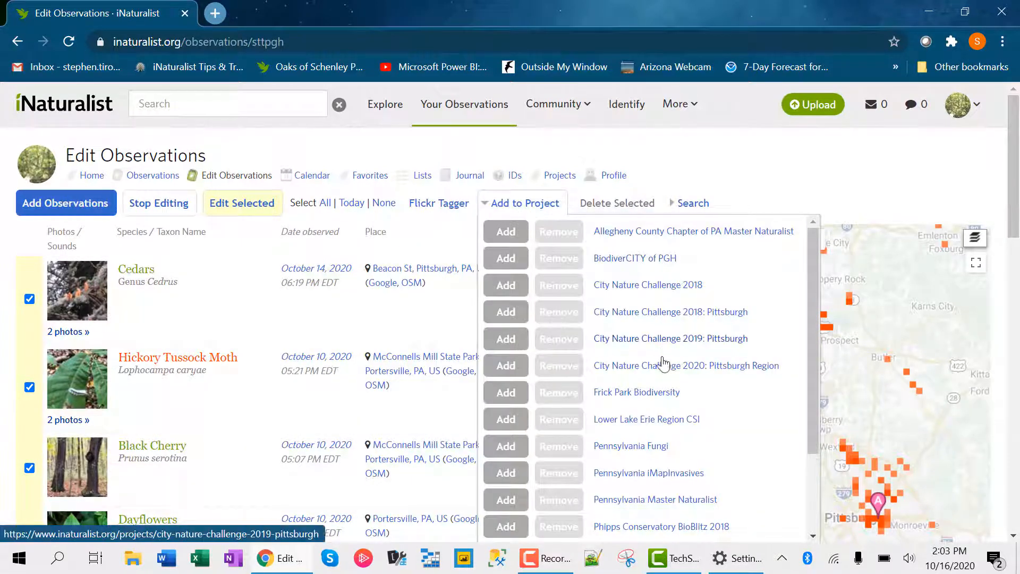
scroll(667, 379, down, 3)
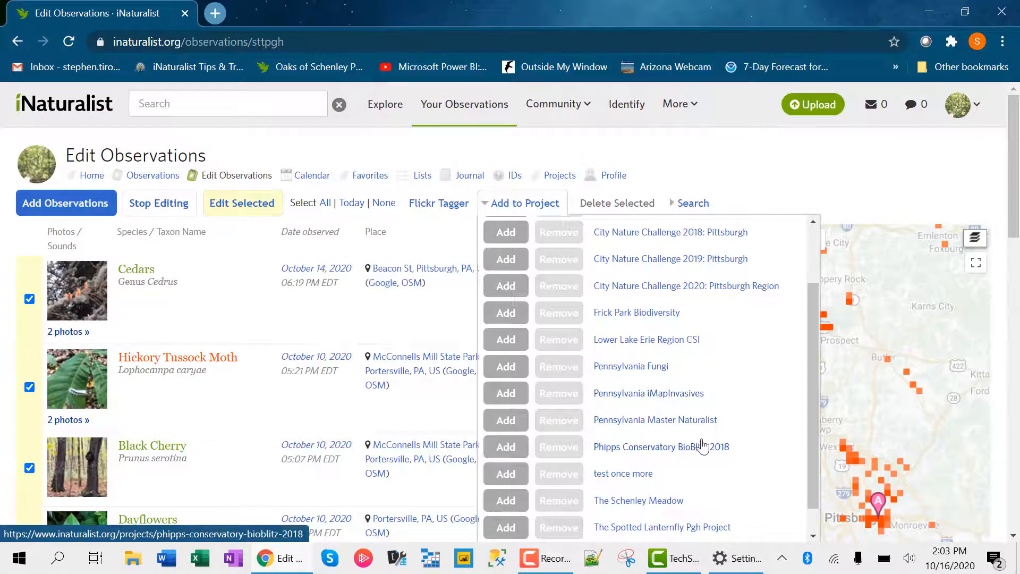
click(508, 420)
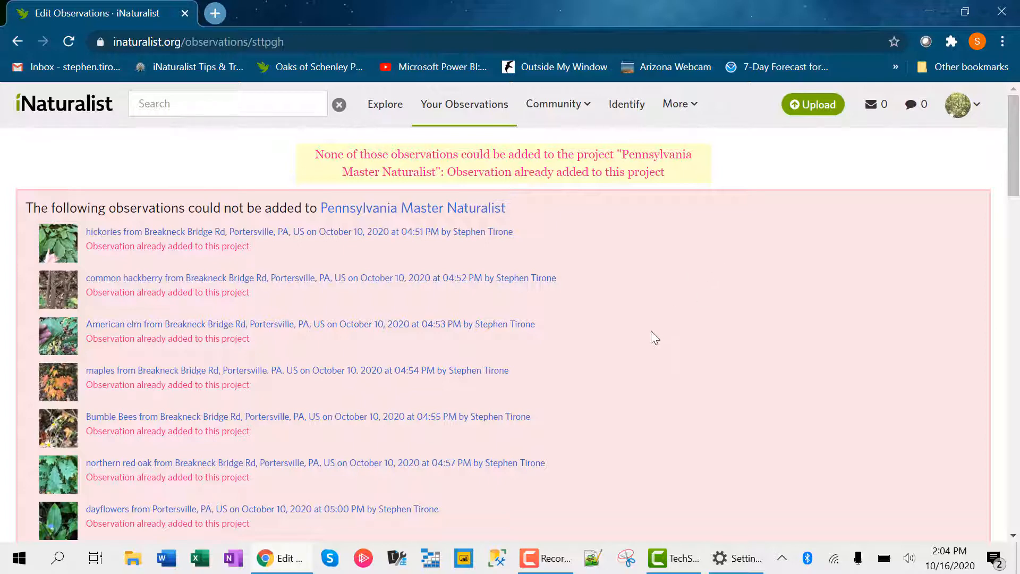
scroll(654, 338, down, 3)
scroll(652, 330, down, 3)
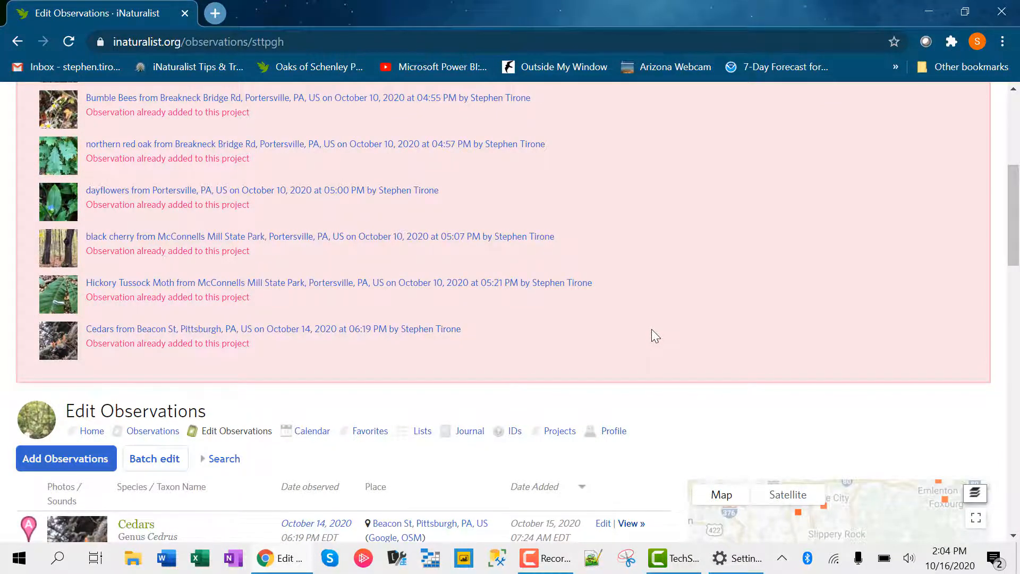
scroll(652, 329, down, 1)
scroll(562, 246, down, 3)
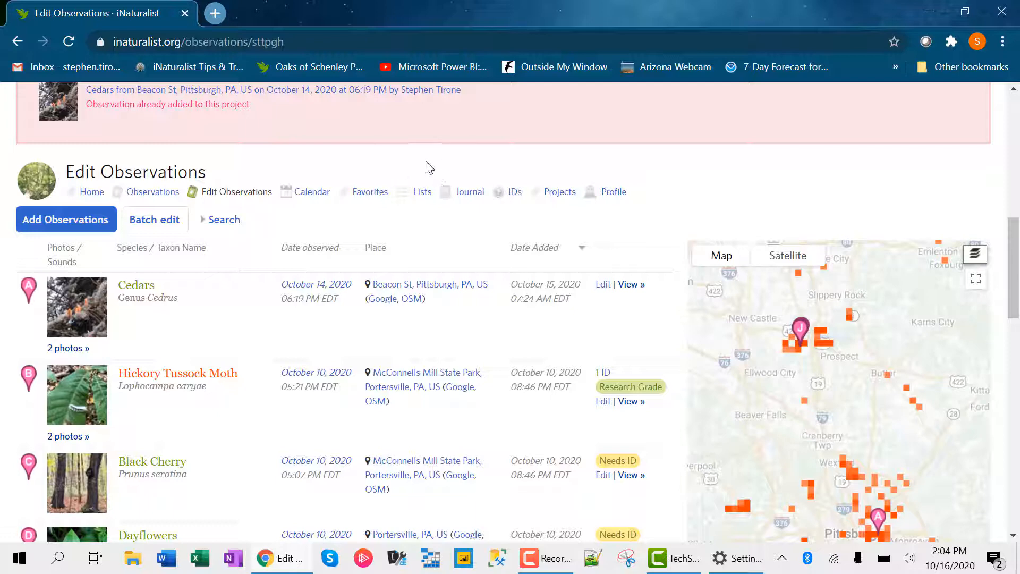
Step: Expand the observation search filters and set the place to Pennsylvania, US
click(225, 220)
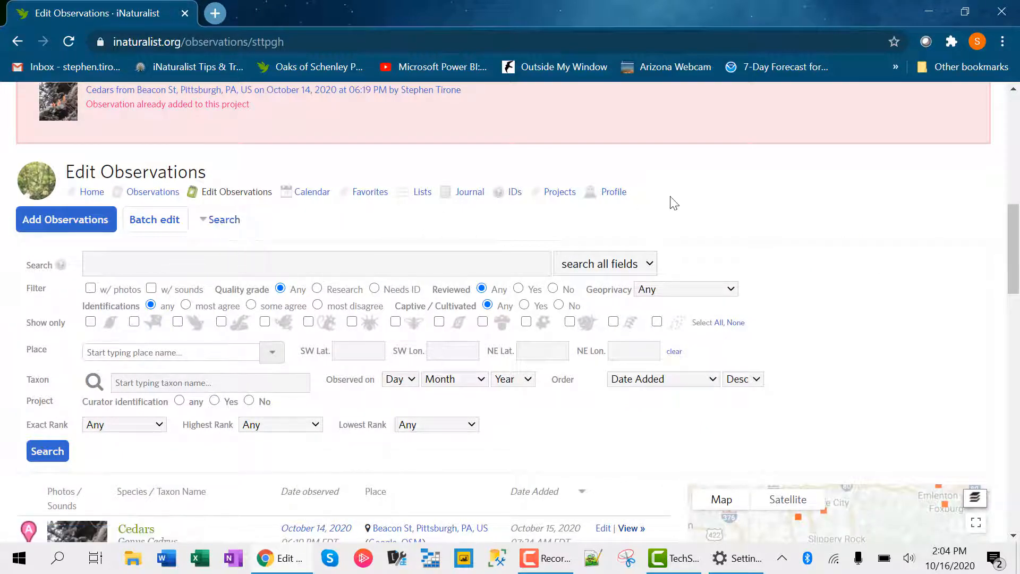
scroll(254, 253, down, 1)
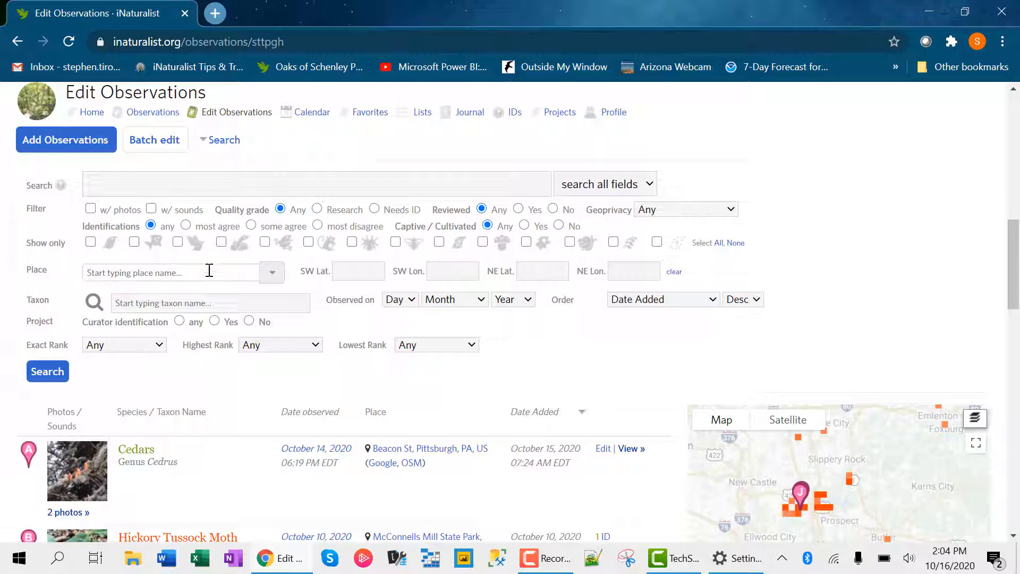
click(166, 272)
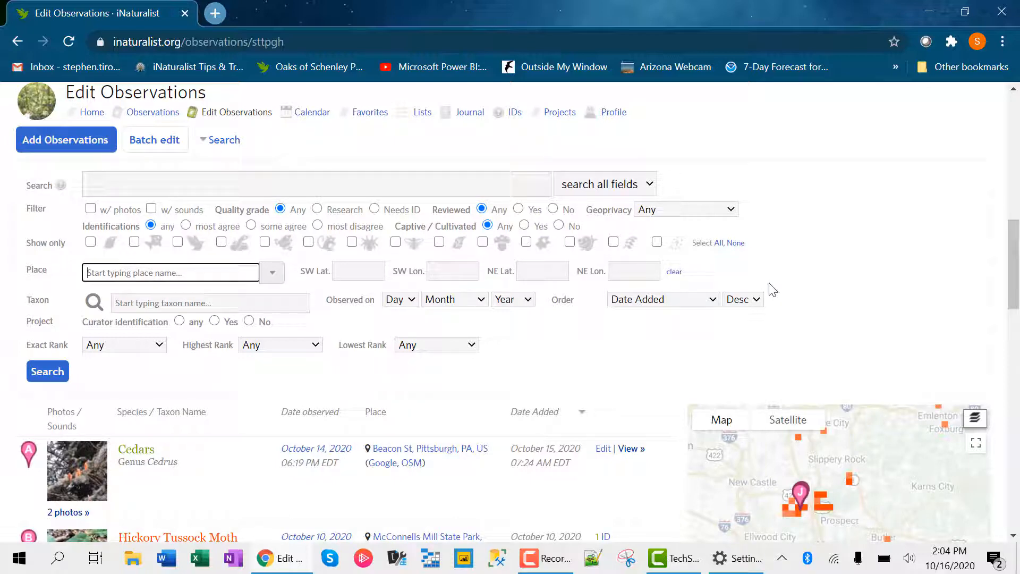
text(Penn)
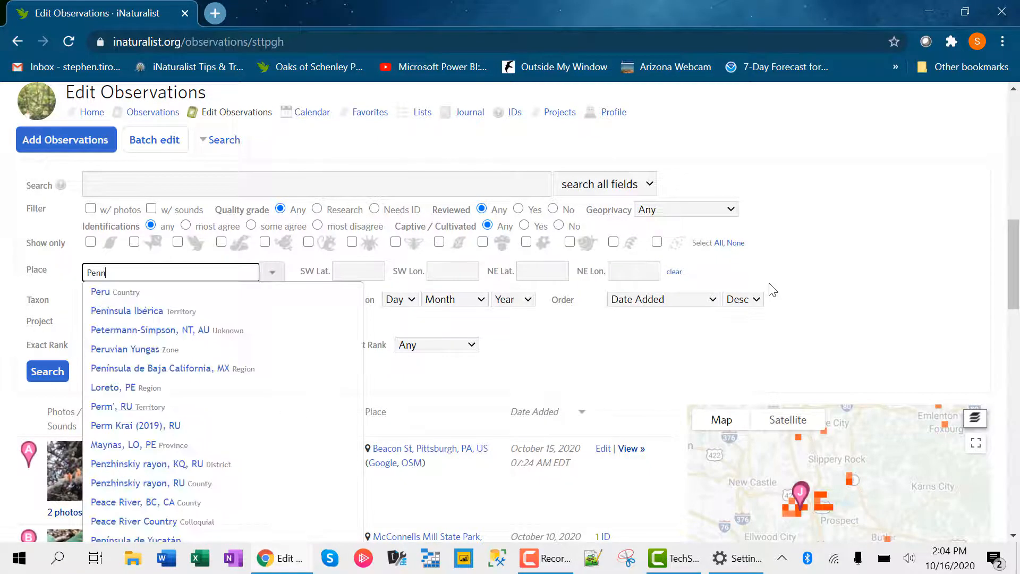
text(s)
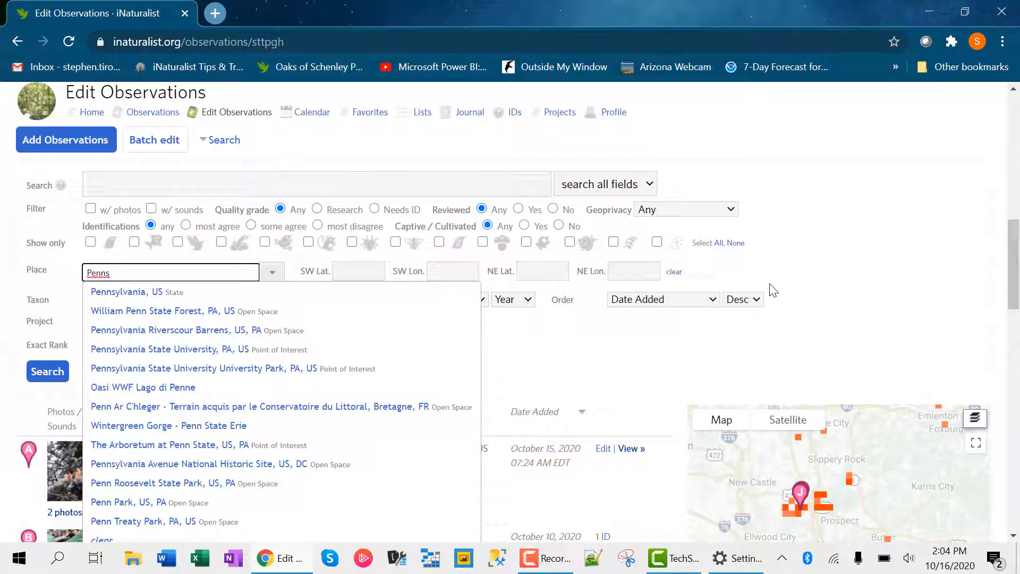
click(112, 292)
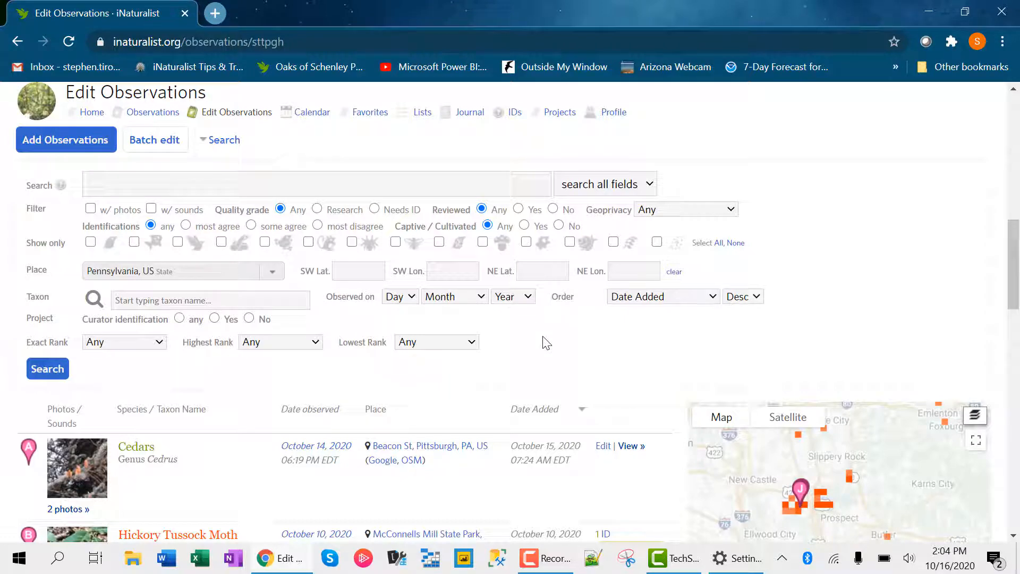
Step: Limit the observation date to February 2019, run the search and collapse the filter form
click(529, 297)
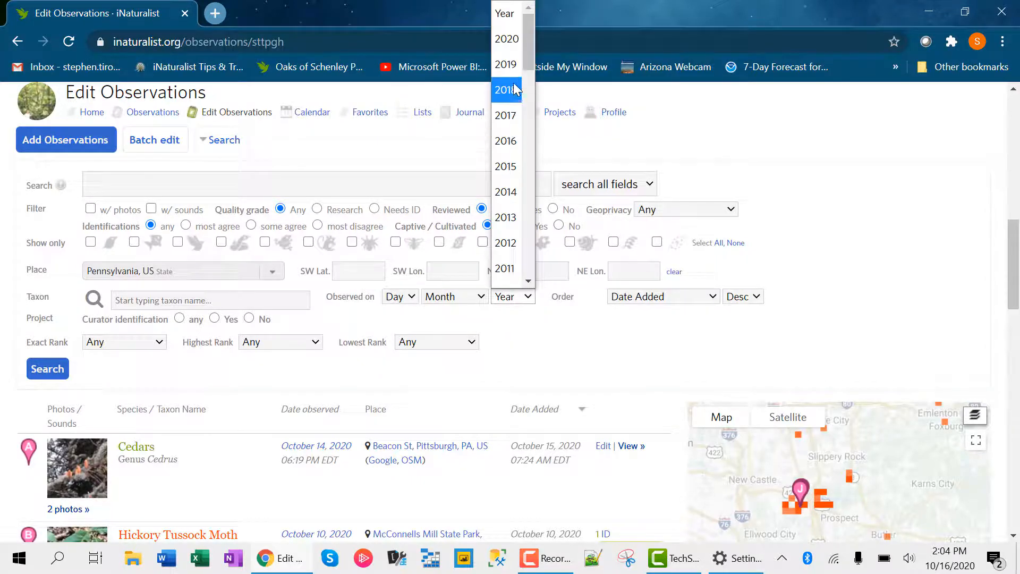
click(508, 65)
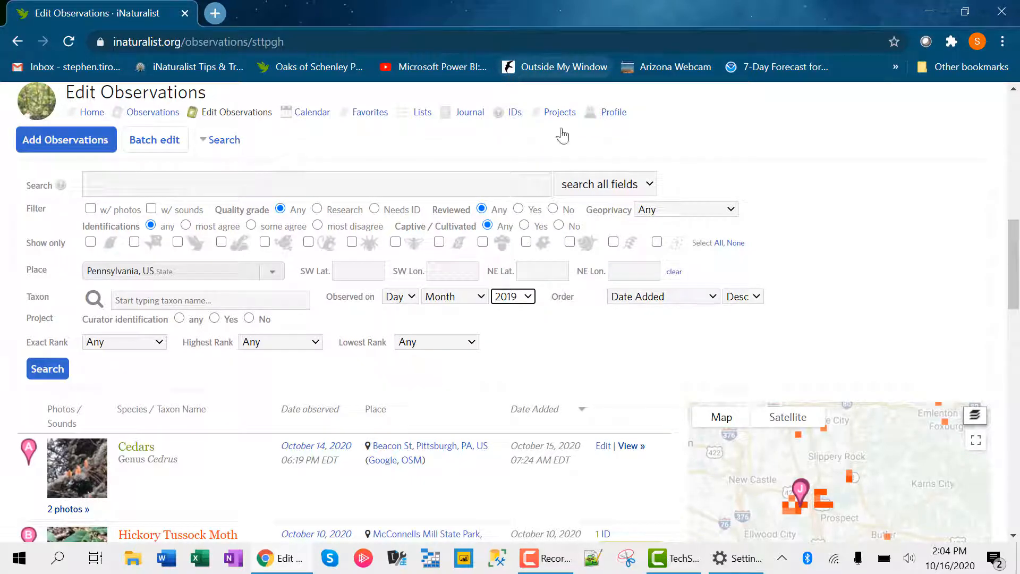
click(482, 302)
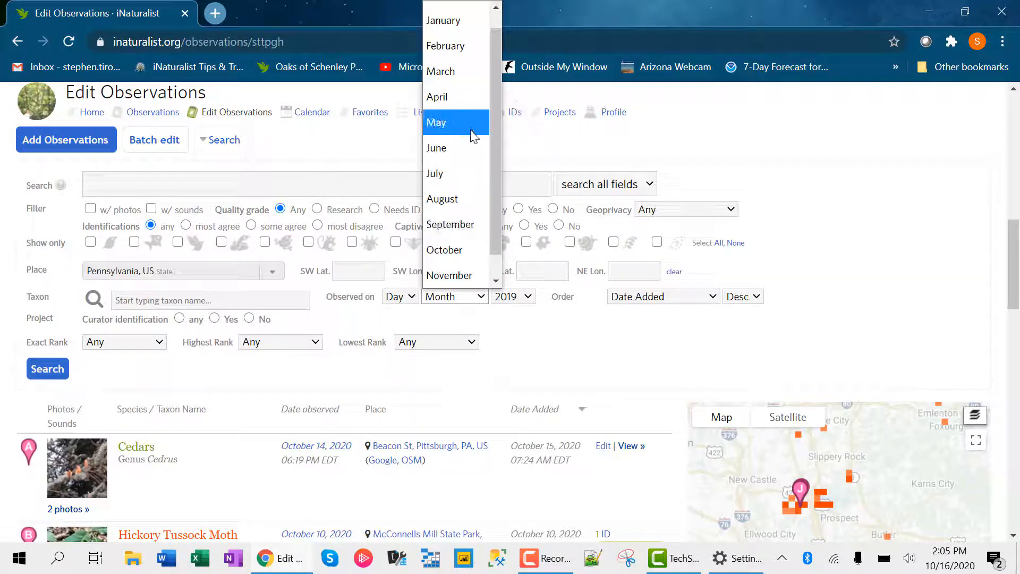
scroll(474, 137, up, 1)
click(460, 57)
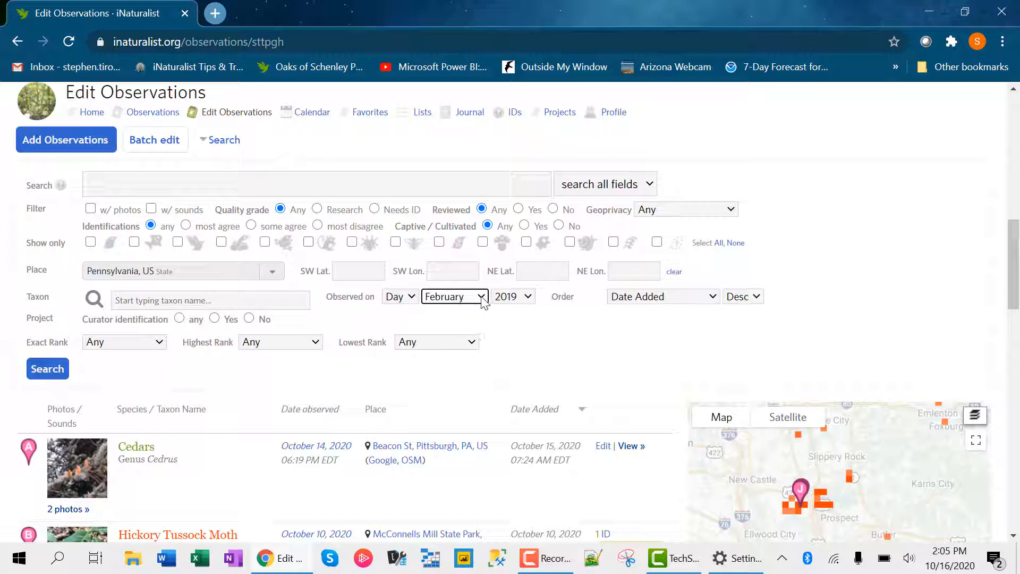
click(44, 369)
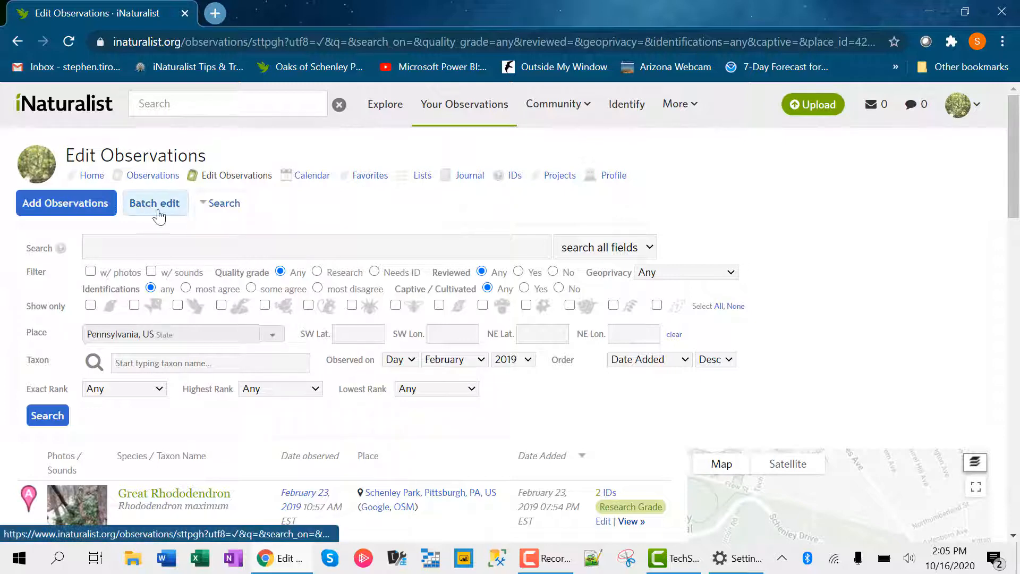
click(217, 204)
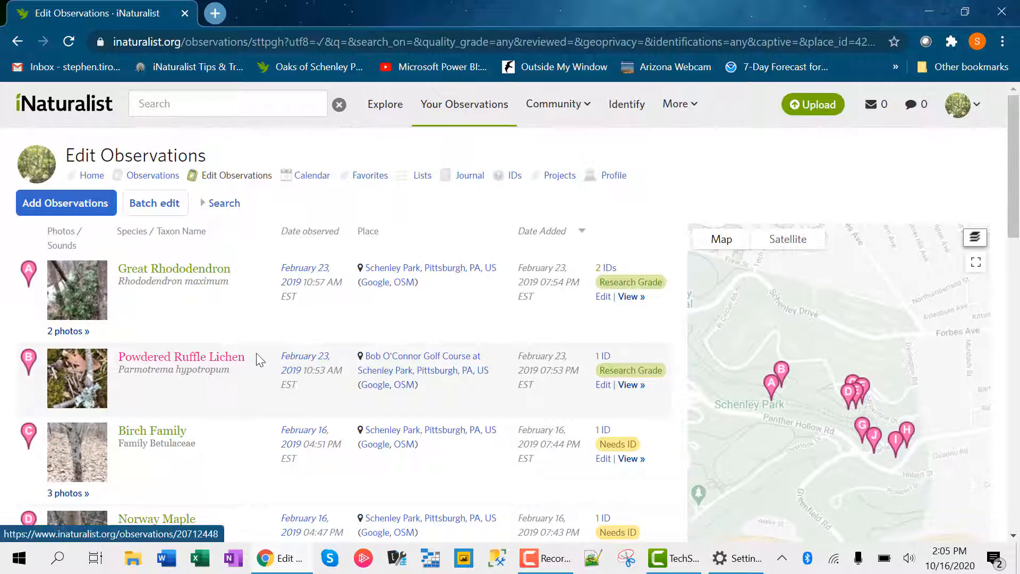
Step: Set the filtered observation list to 30 per page and collapse the filter form again
scroll(259, 360, down, 7)
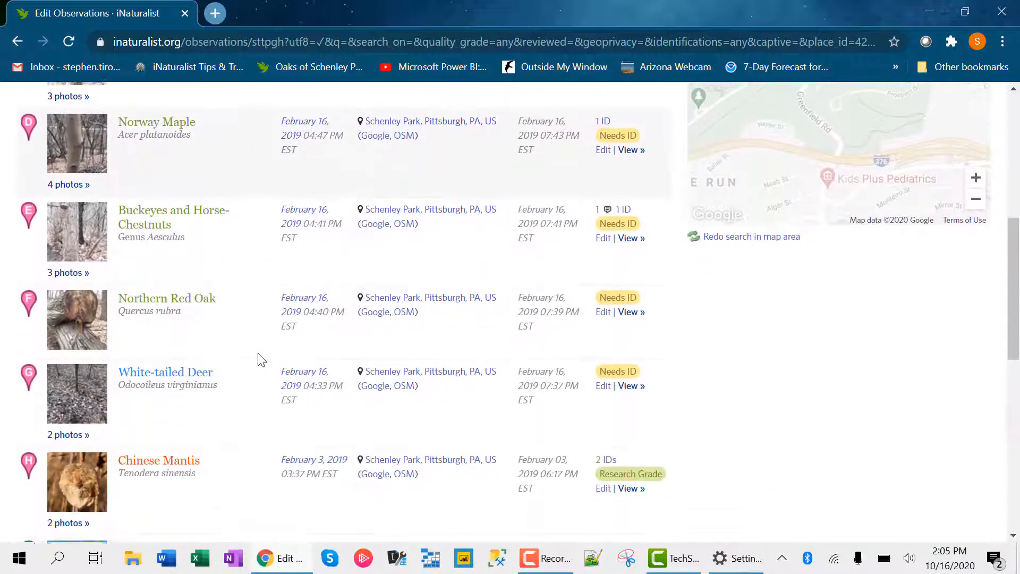
scroll(261, 360, down, 6)
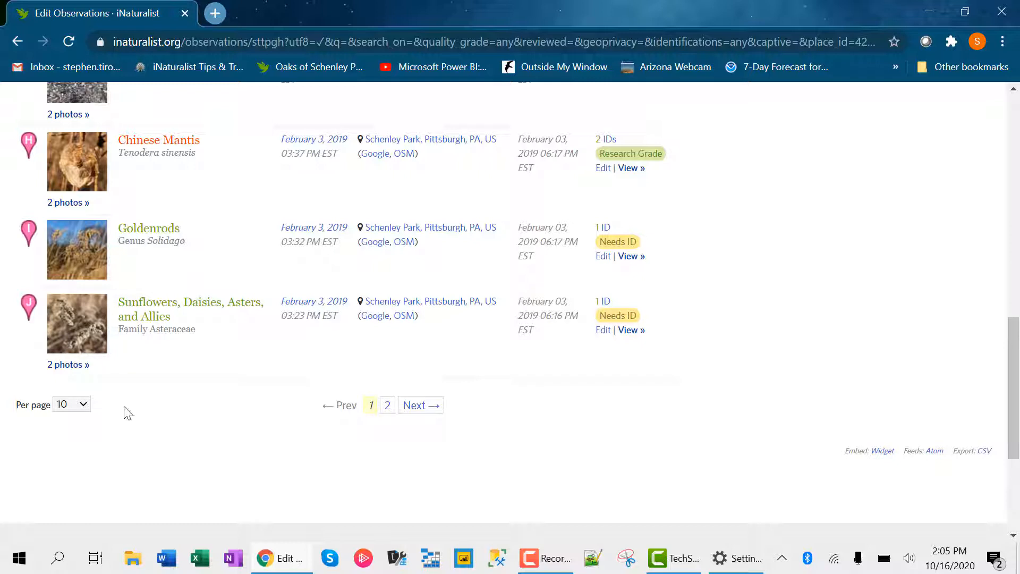
click(83, 406)
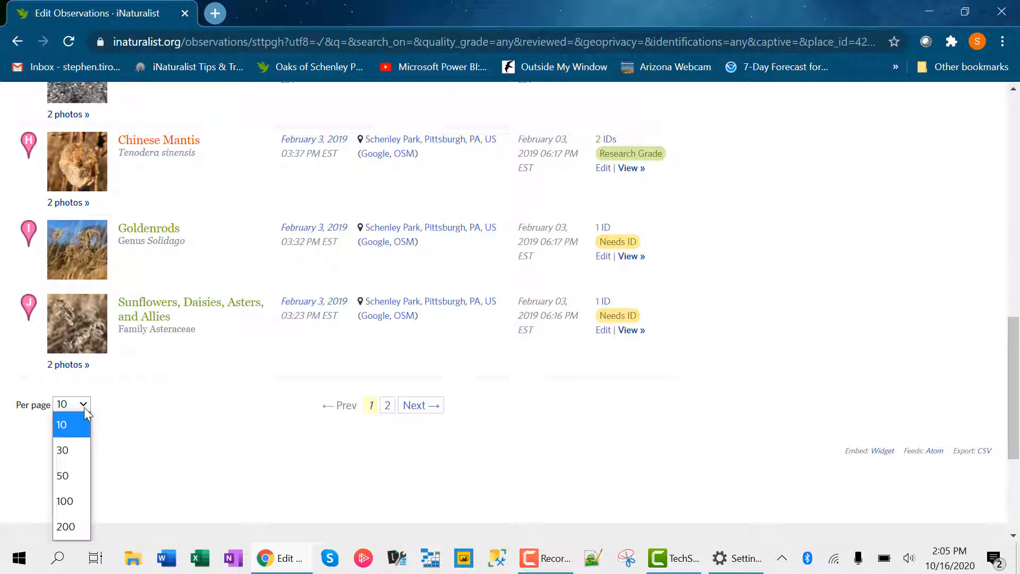
click(74, 446)
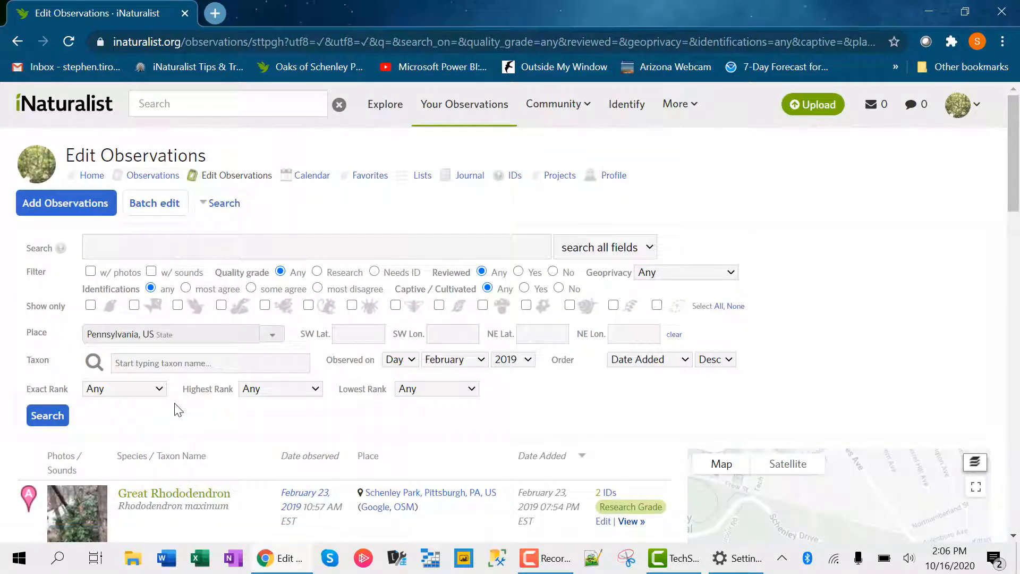
click(228, 205)
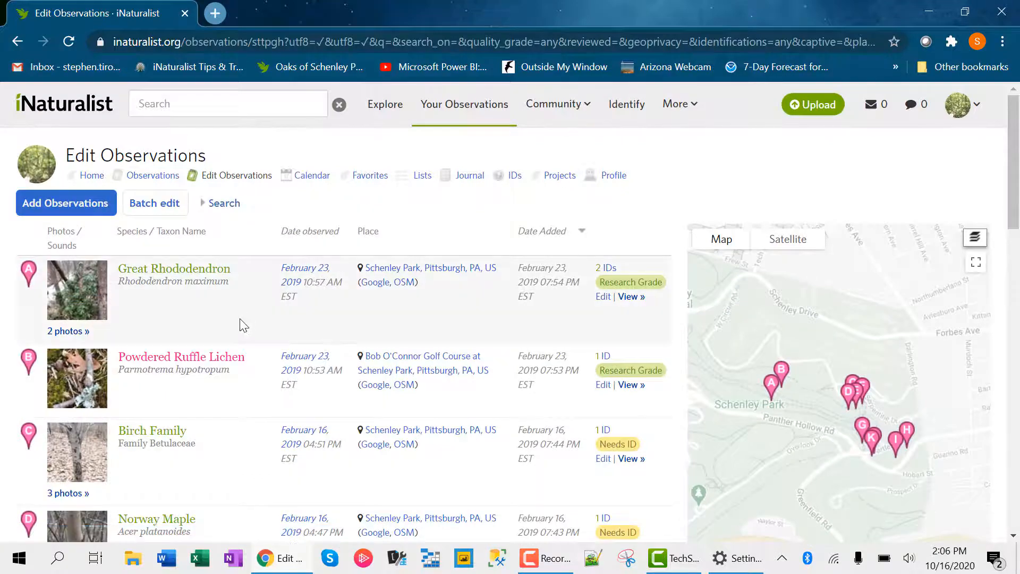
Step: Turn on batch editing for the filtered list, select all its observations and check the selection down to the last entry
scroll(239, 327, down, 10)
scroll(238, 330, down, 3)
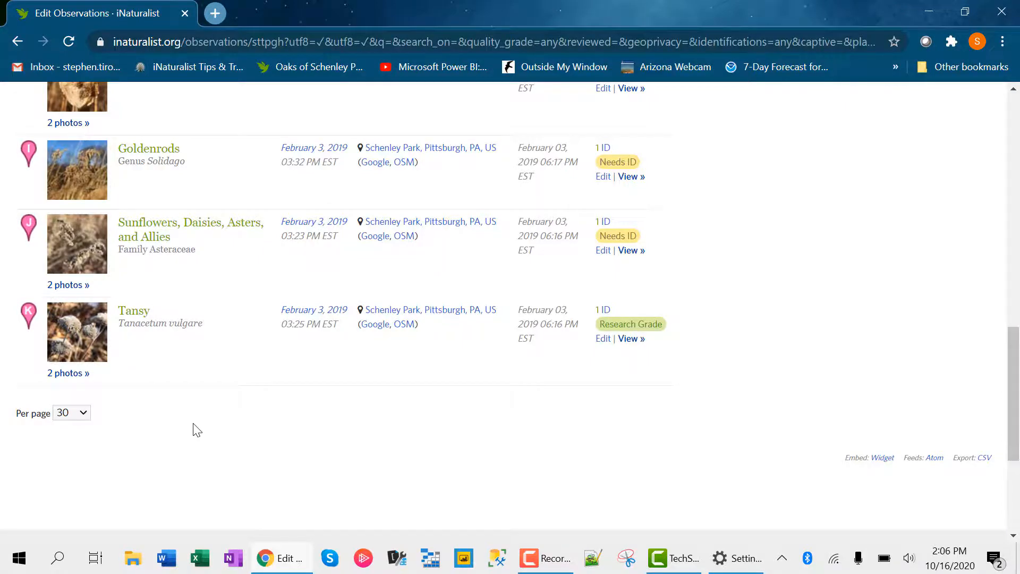
scroll(191, 428, up, 15)
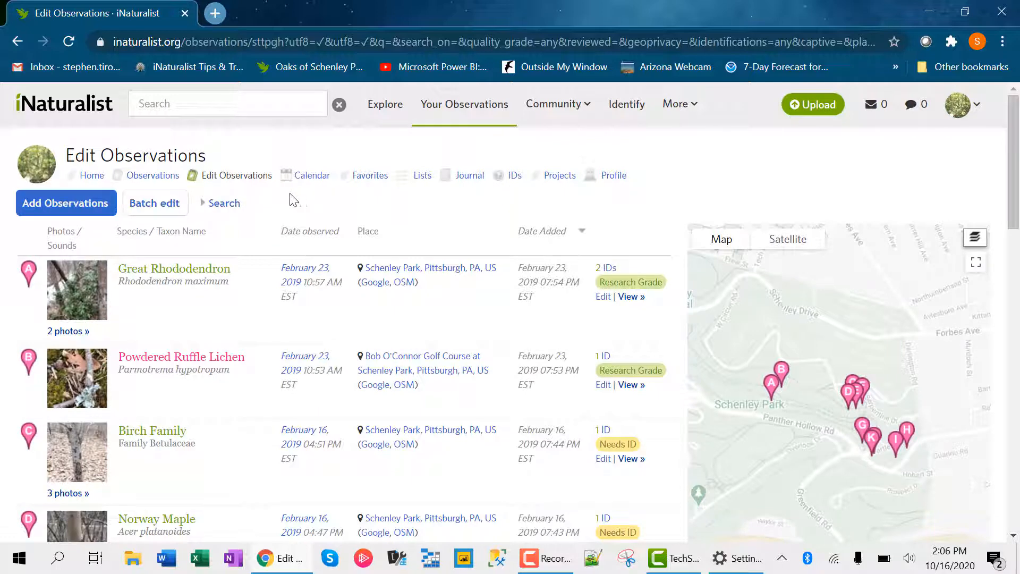
click(166, 205)
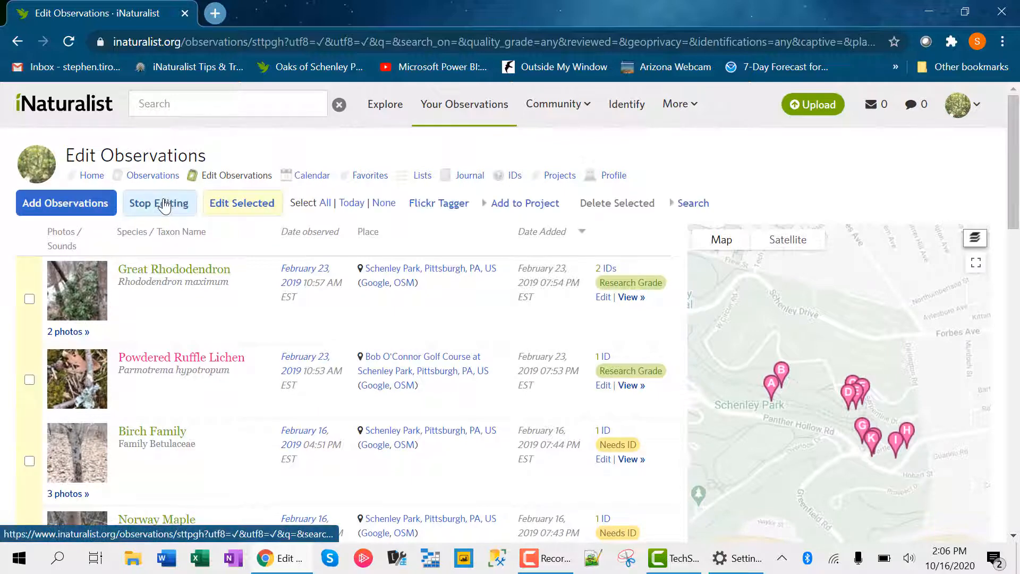
click(324, 207)
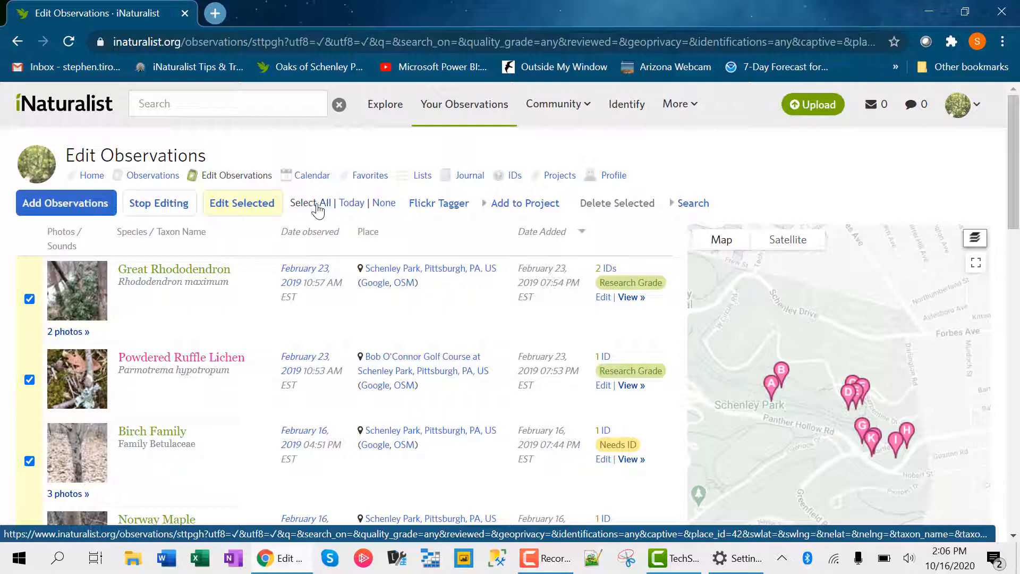
scroll(187, 346, down, 15)
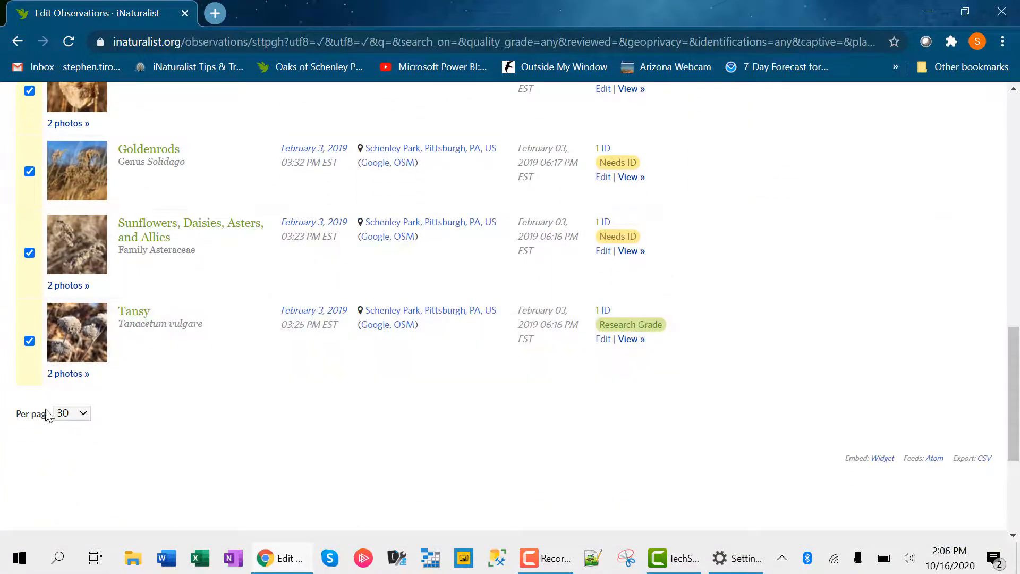
click(88, 423)
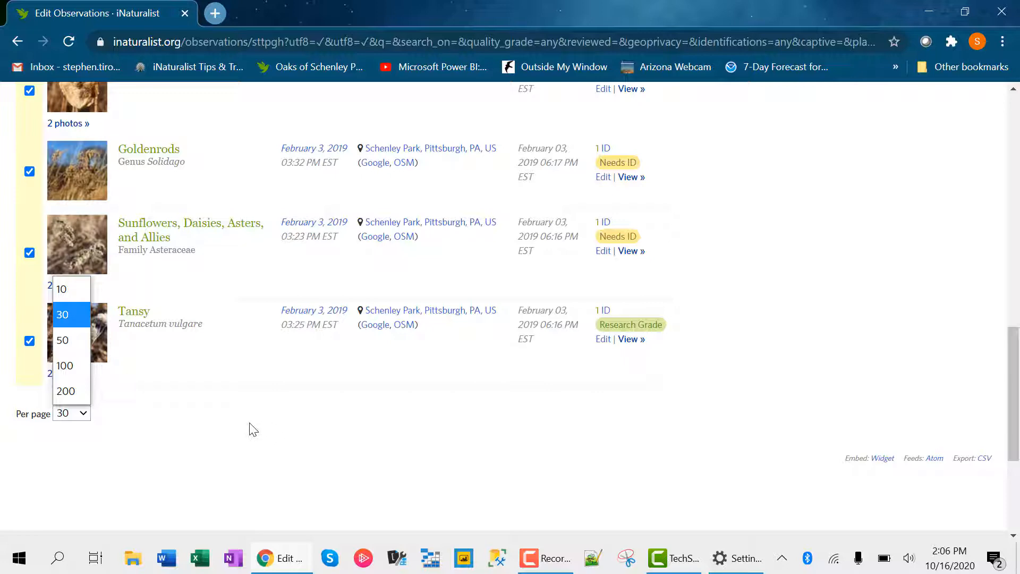
click(165, 407)
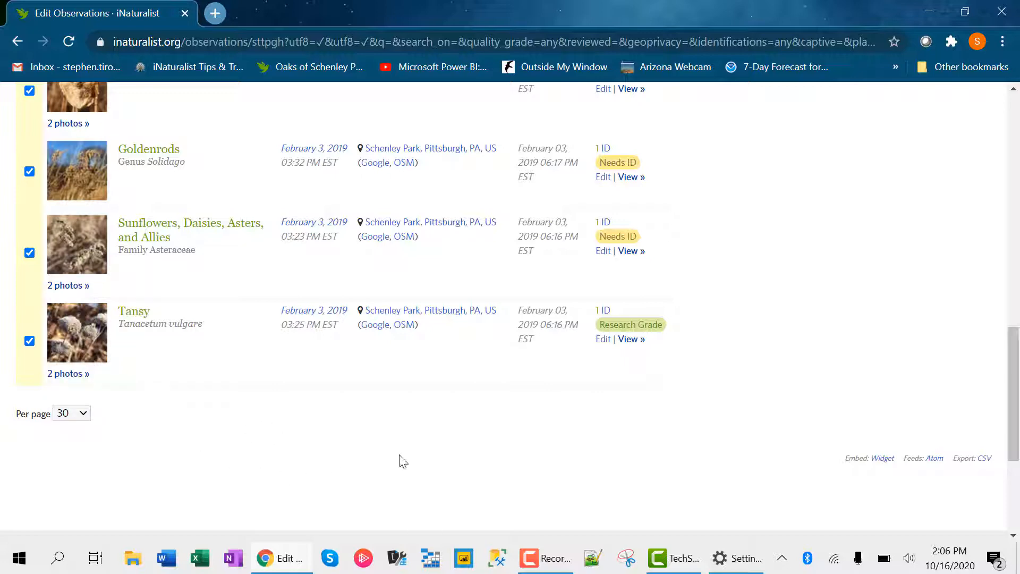
Step: Add all selected observations to the Pennsylvania Master Naturalist project and collapse the search filter form
scroll(363, 439, up, 9)
scroll(361, 448, up, 2)
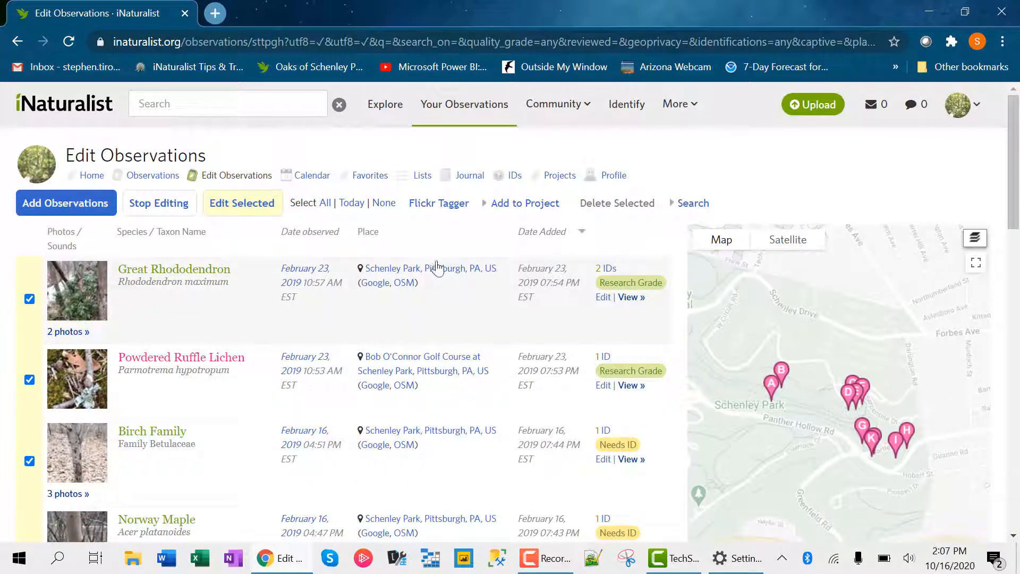
click(521, 208)
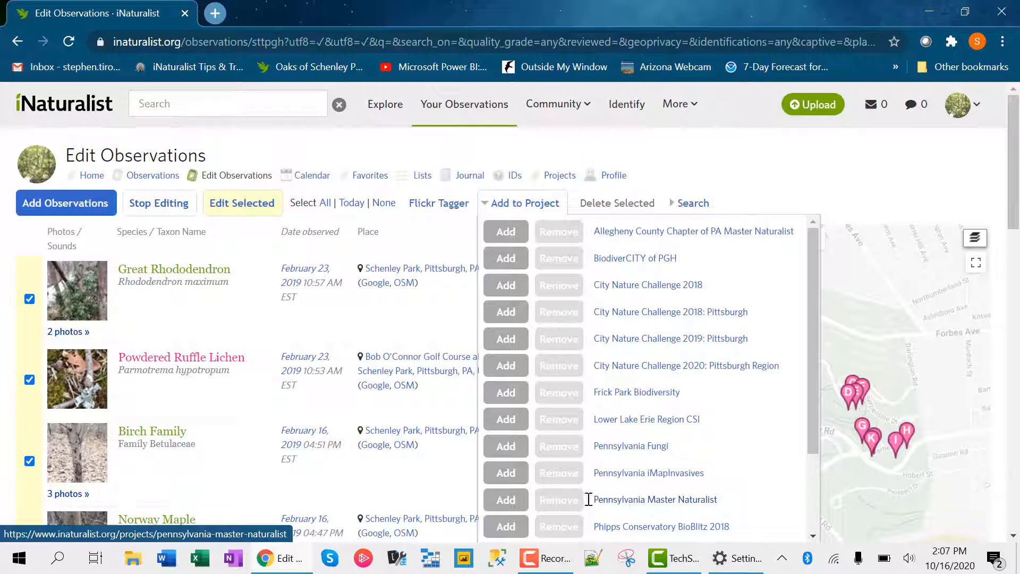
click(505, 499)
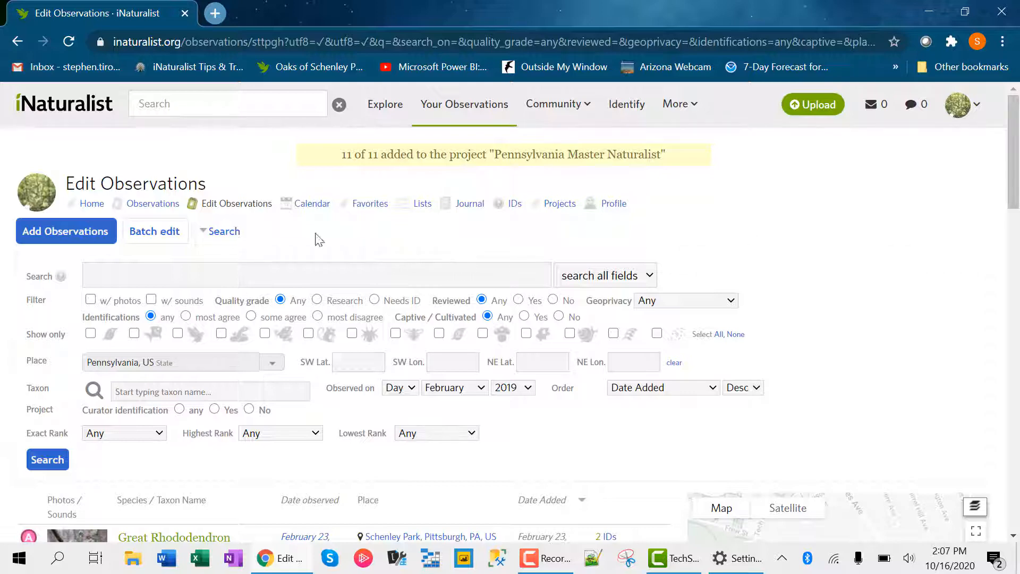
click(219, 234)
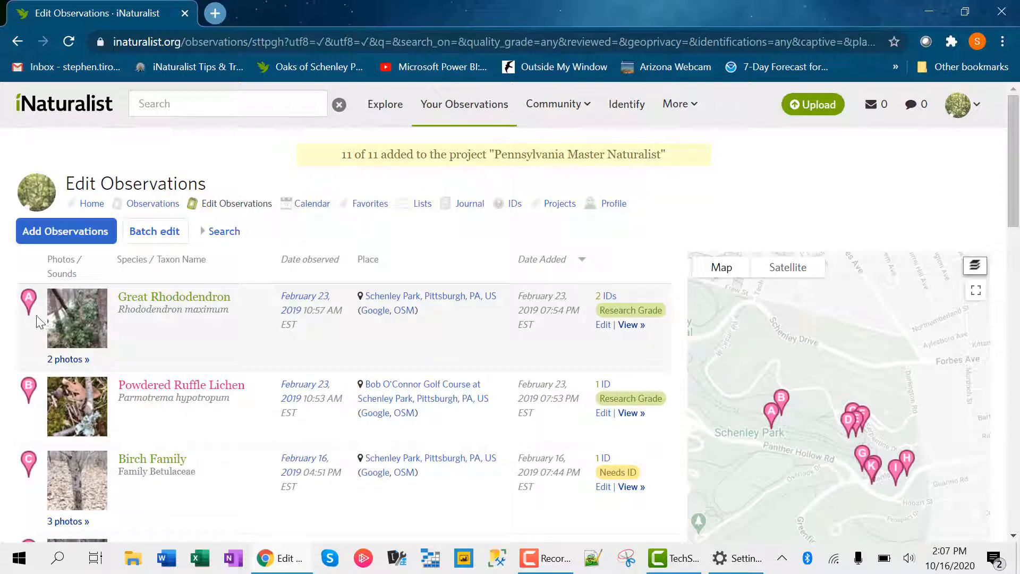
Step: Batch remove the Great Rhododendron and Powdered Ruffle Lichen observations from the Pennsylvania Master Naturalist project, and collapse the filter form again
click(153, 232)
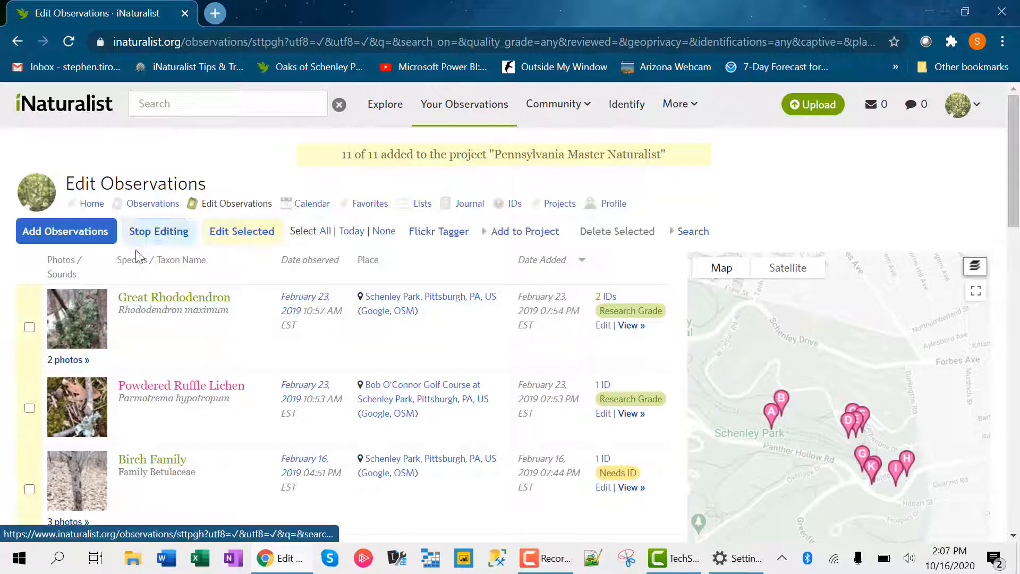
click(30, 327)
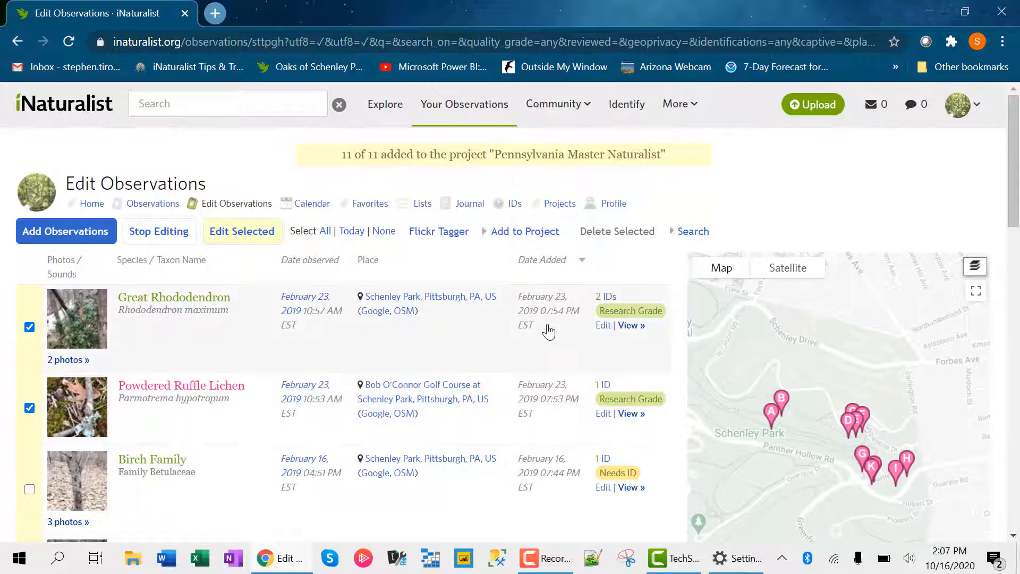
click(514, 233)
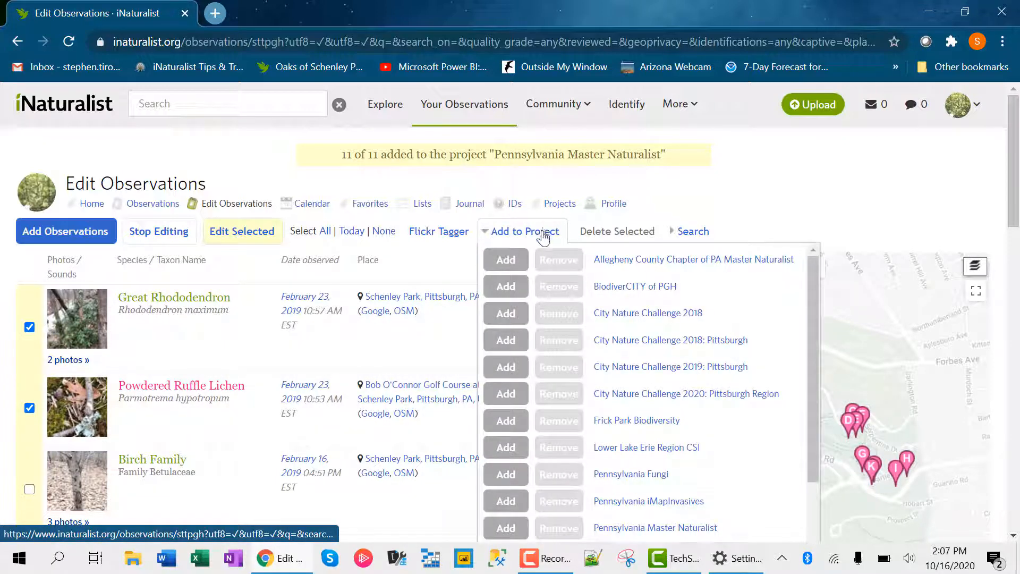
scroll(653, 441, down, 3)
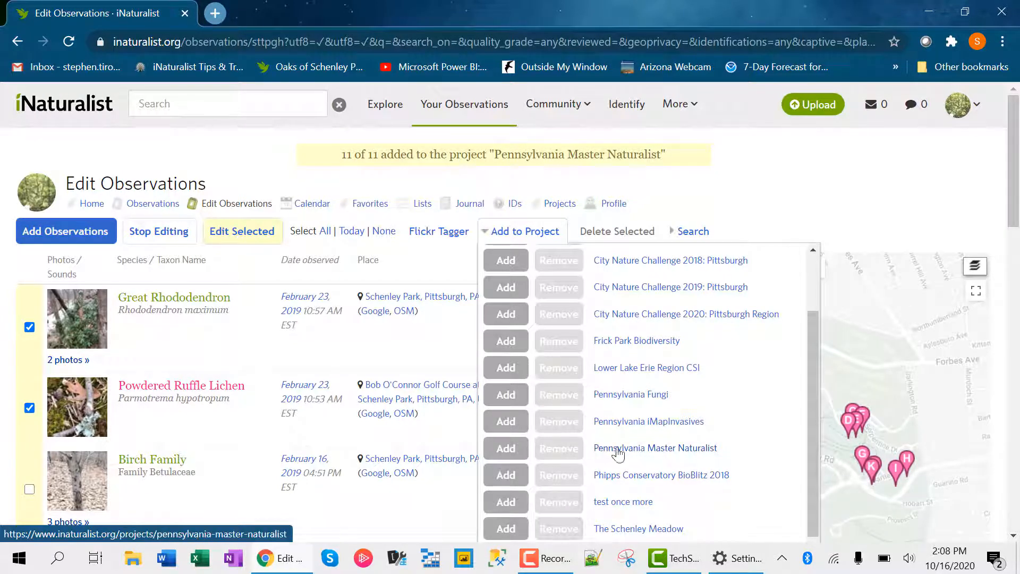
click(557, 449)
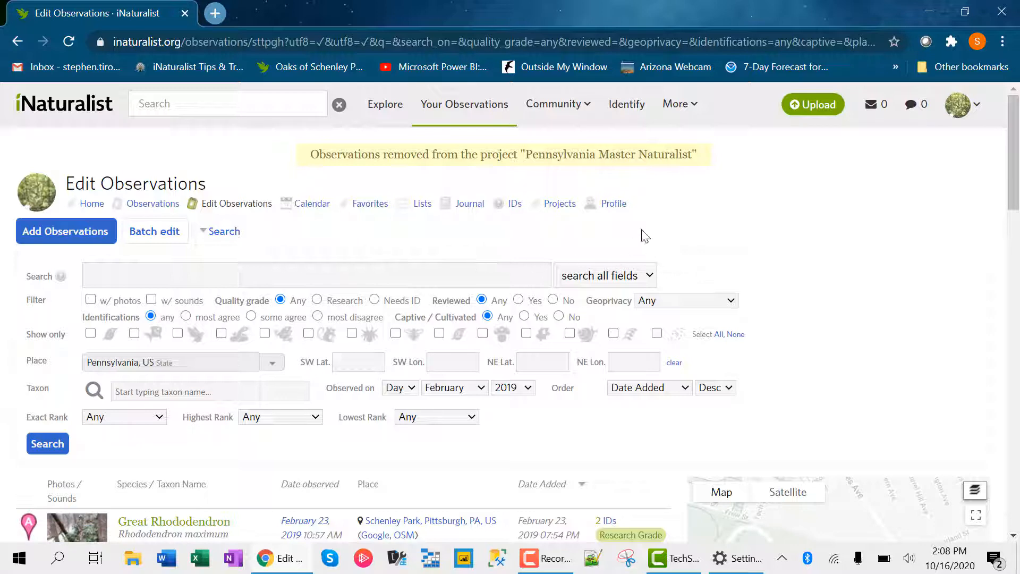
click(225, 232)
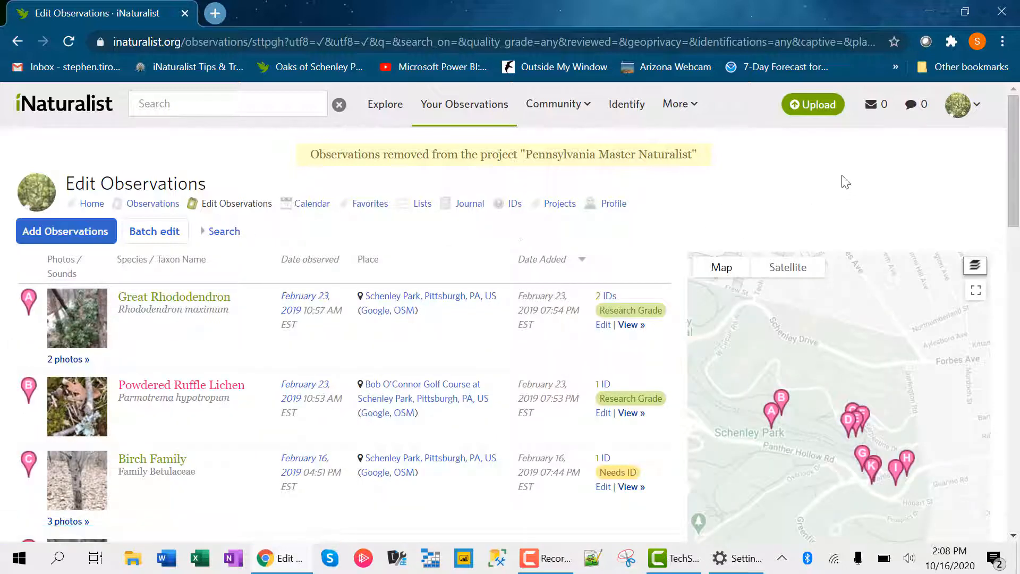